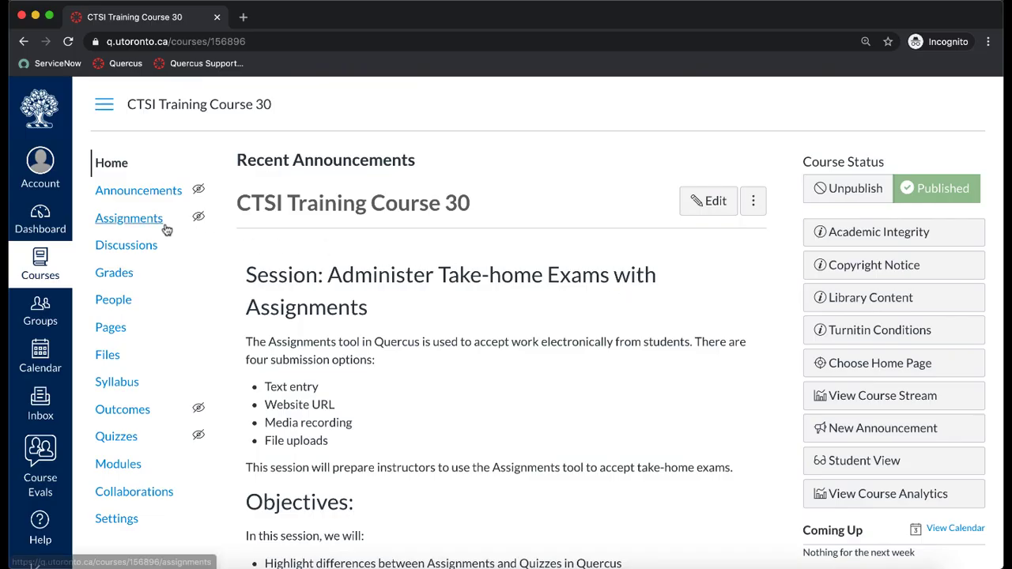
Start a new assignment from the course's Assignments page.
click(165, 228)
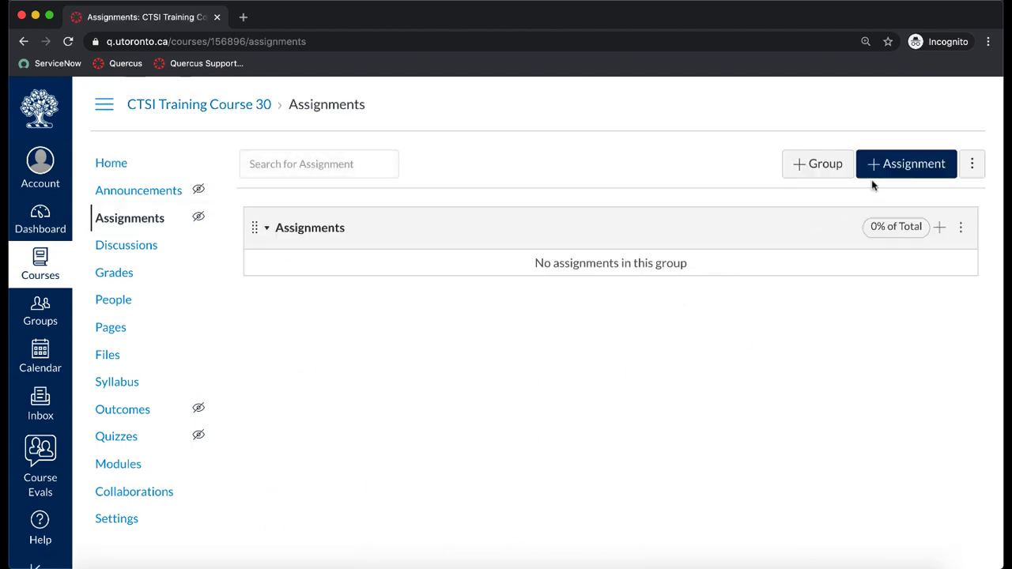
click(876, 180)
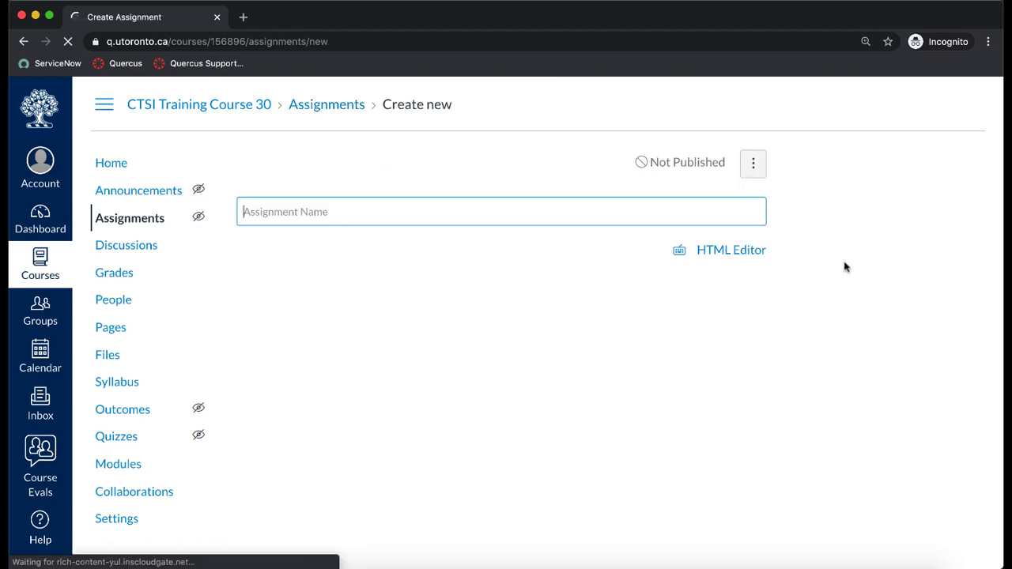
scroll(731, 281, up, 5)
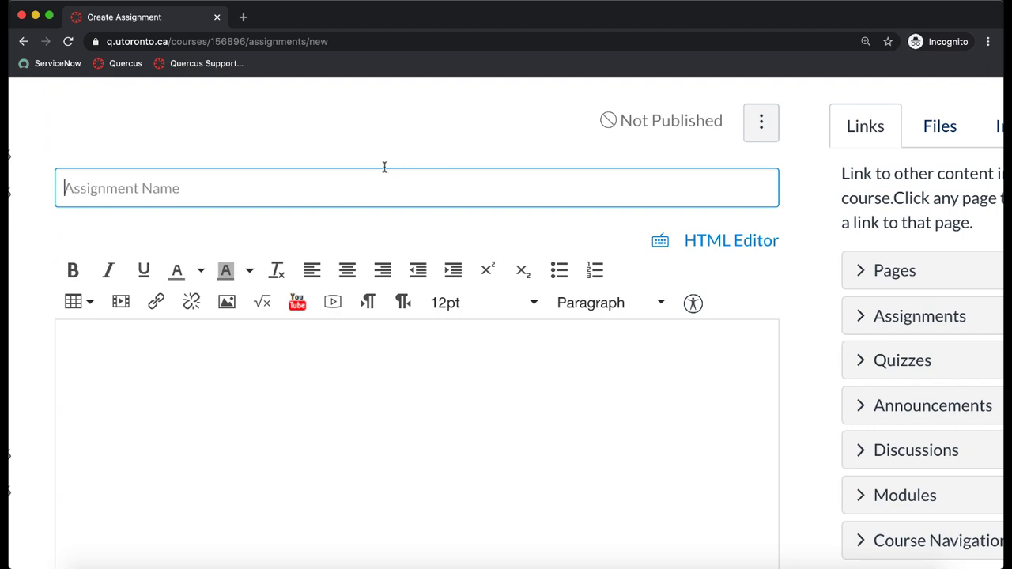
Name the assignment 'Take-home exam' and add description lines 'Prompt 1:', 'Prompt 2:', 'Prompt 3:'.
text(Take-home exam)
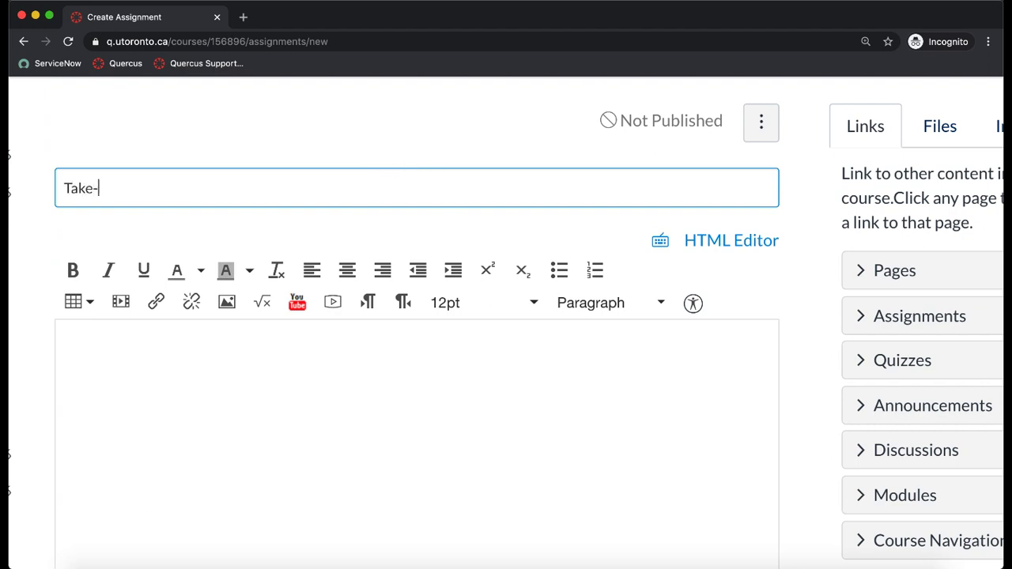
click(267, 393)
scroll(267, 394, down, 3)
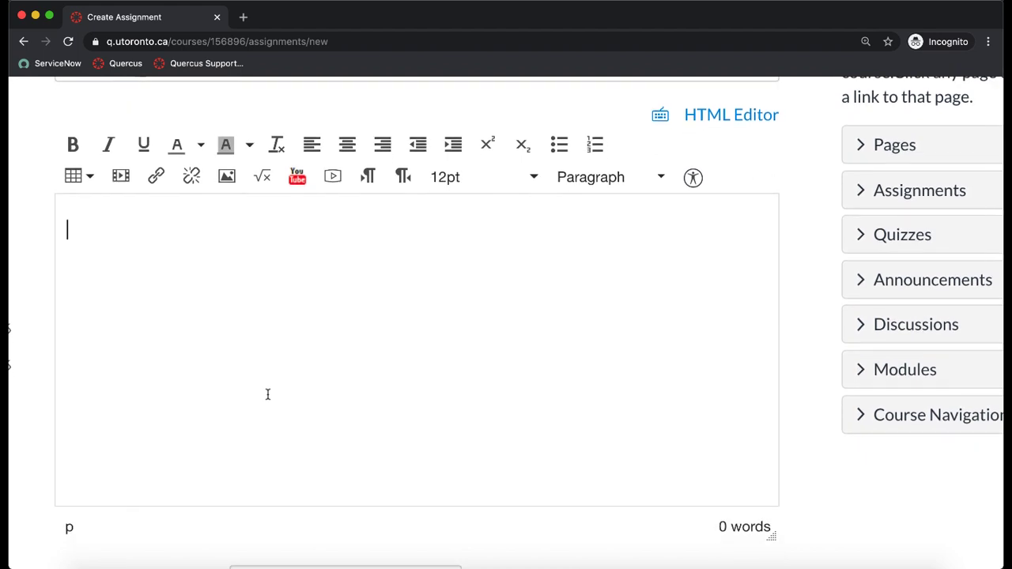
text(Prompt 1:)
key(Return)
text(Prompt 2:)
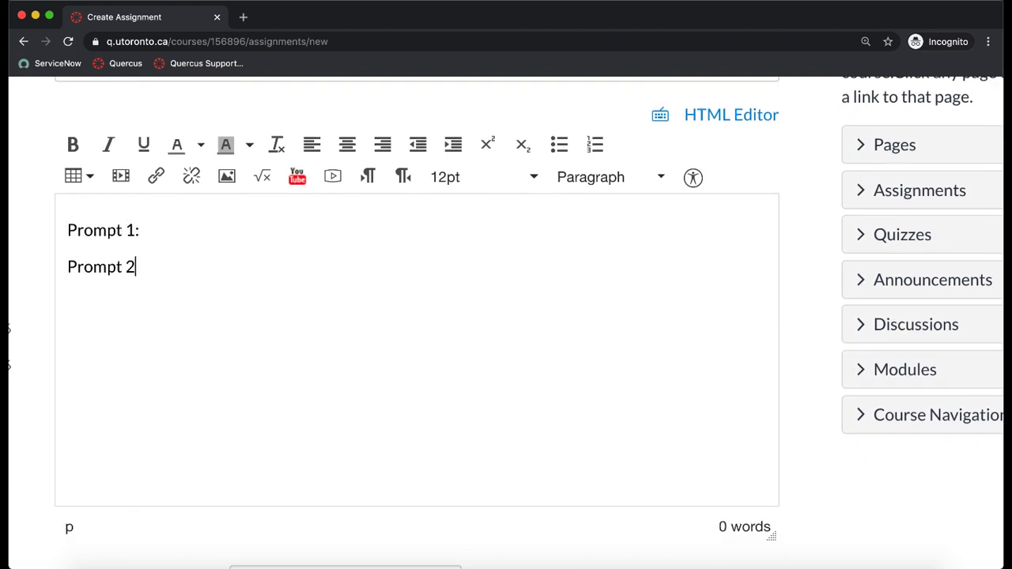
key(Return)
text(Prompt 3:)
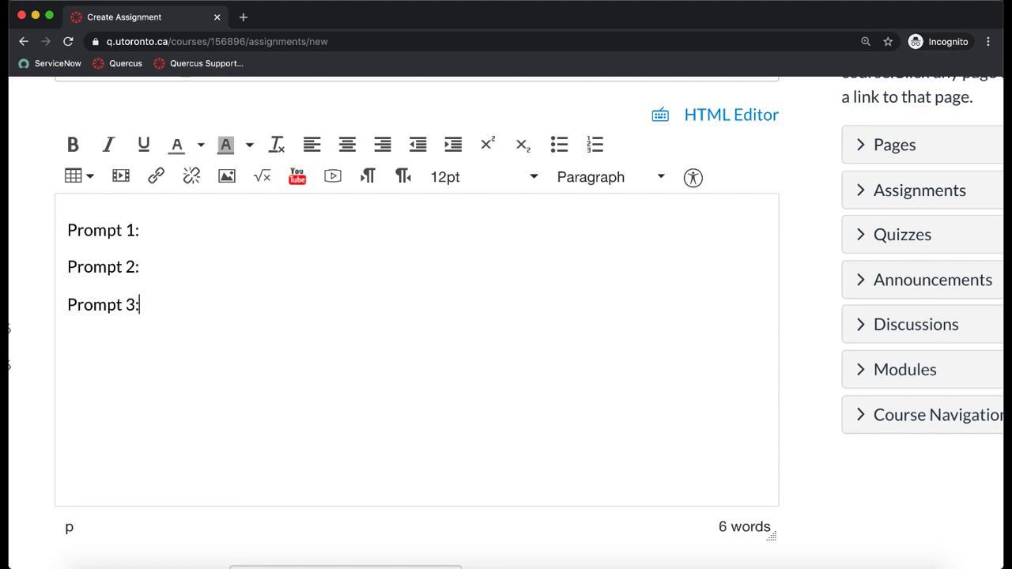
scroll(506, 322, down, 1)
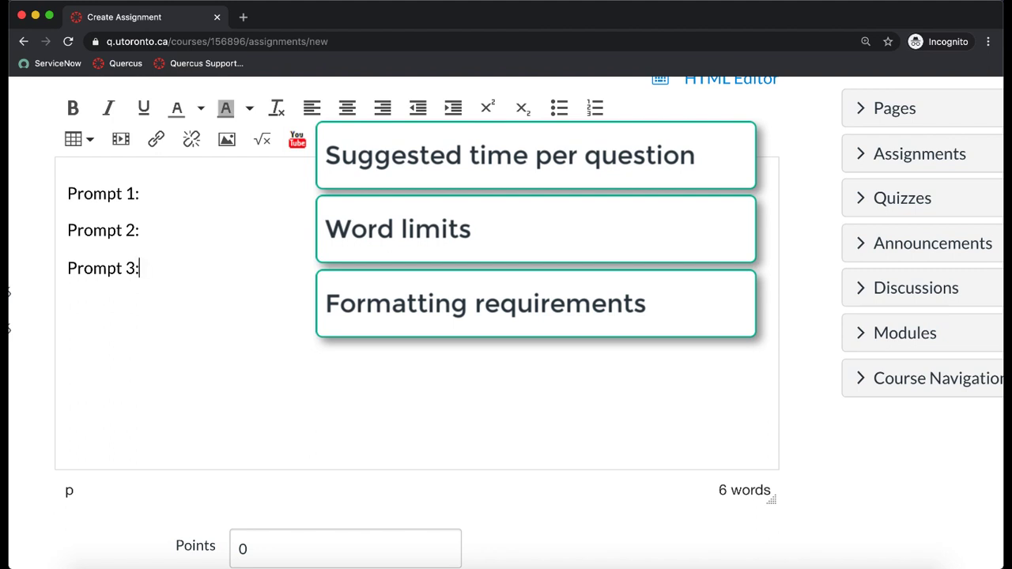
scroll(368, 409, down, 1)
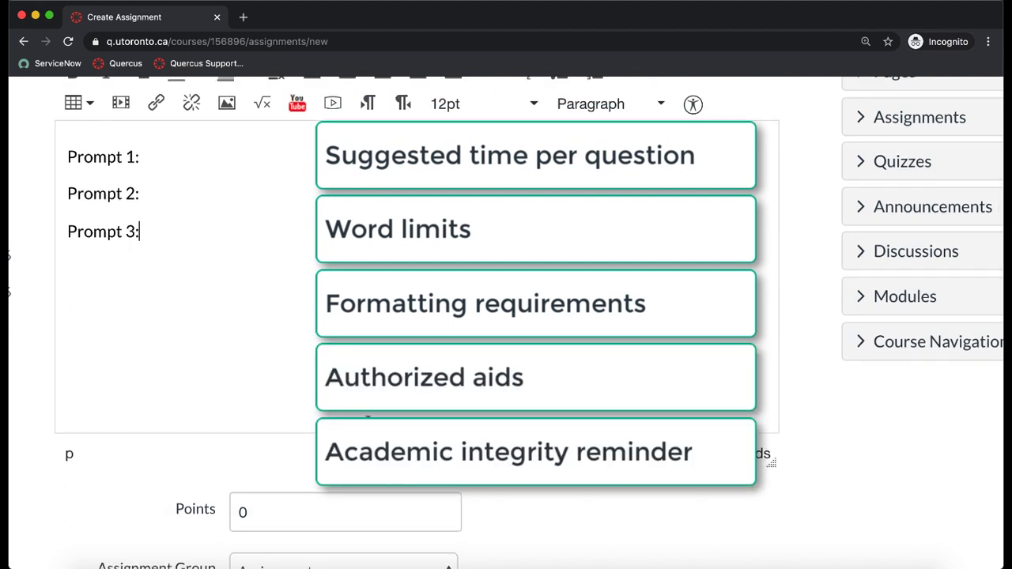
scroll(368, 411, down, 4)
Change the assignment's Points from 0 to 30.
scroll(367, 425, down, 2)
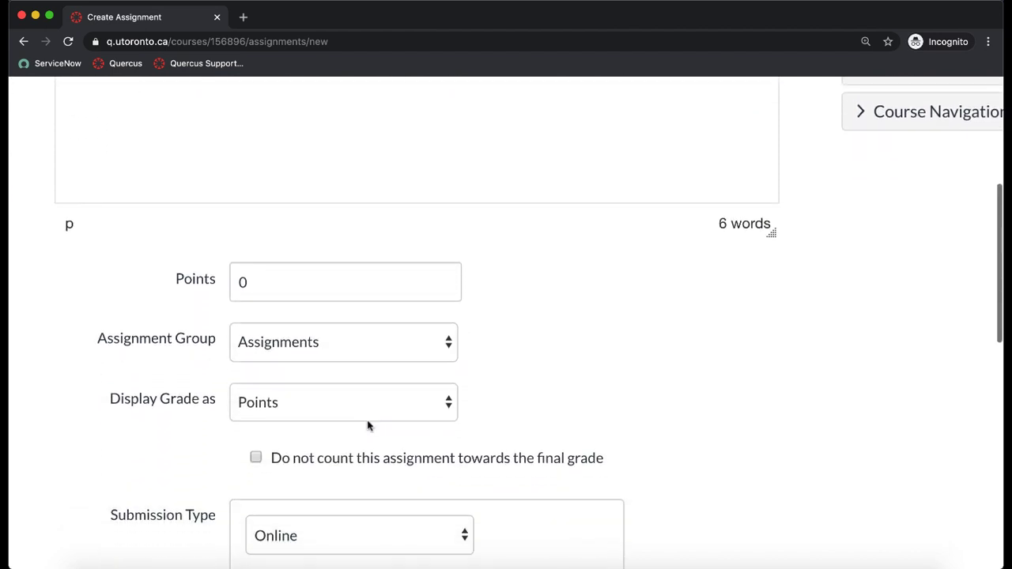
click(261, 280)
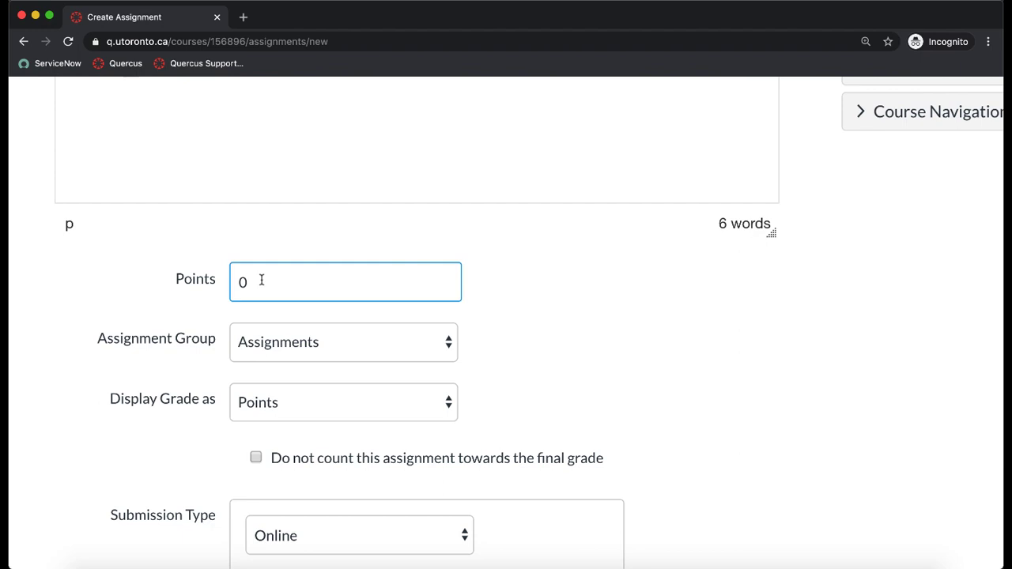
key(BackSpace)
text(30)
scroll(506, 316, down, 1)
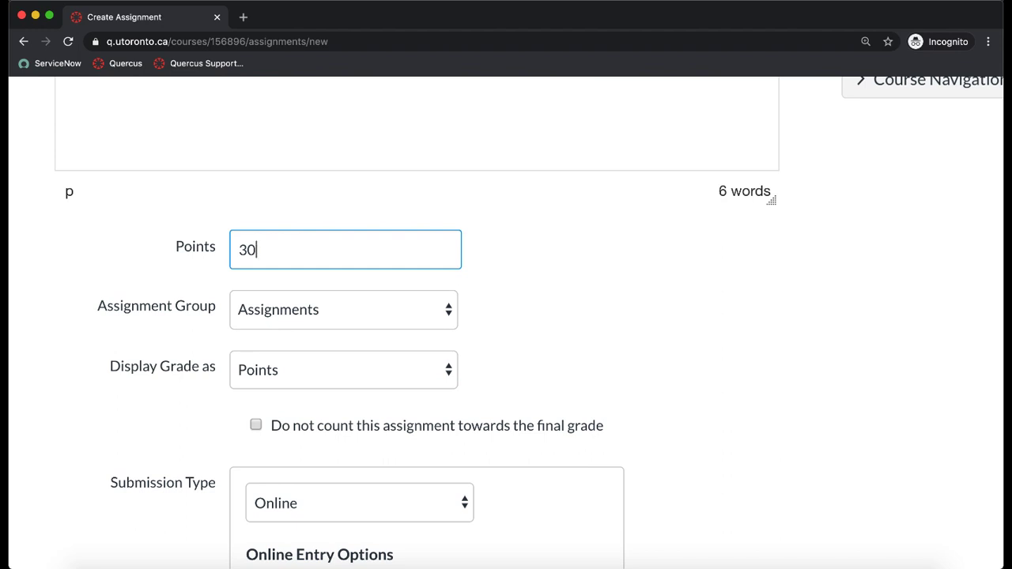
scroll(506, 316, down, 3)
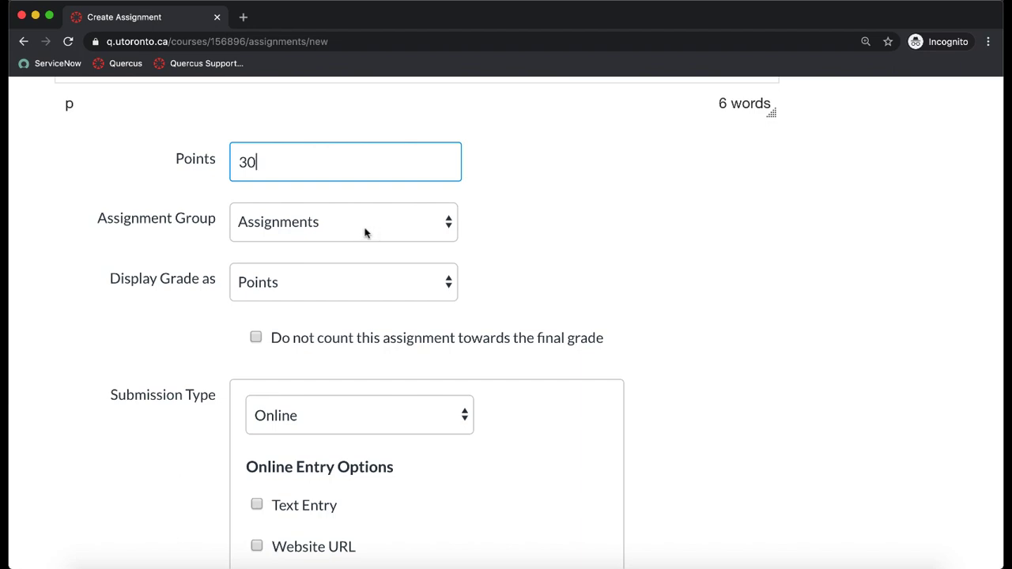
scroll(365, 233, down, 3)
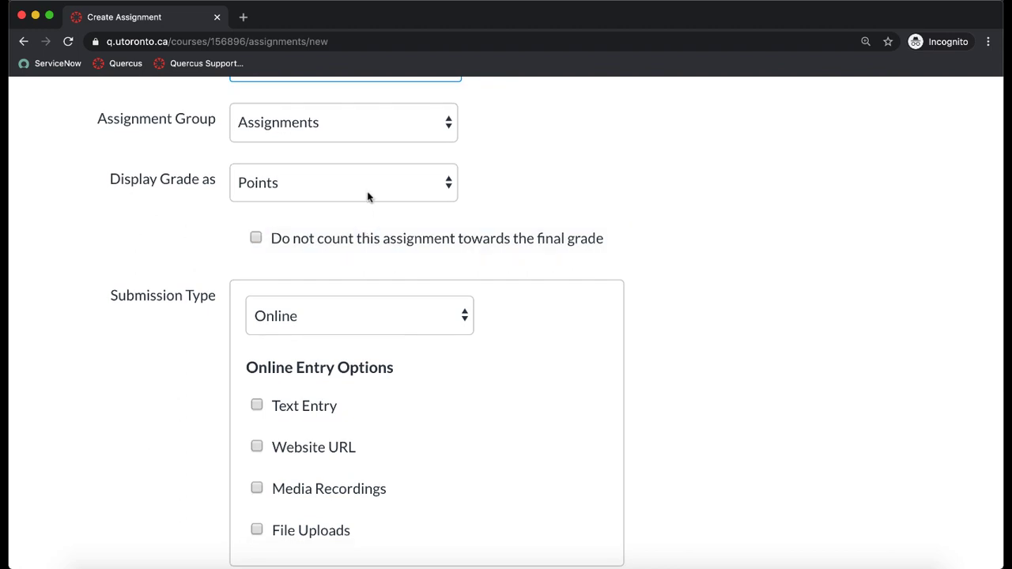
scroll(368, 197, down, 2)
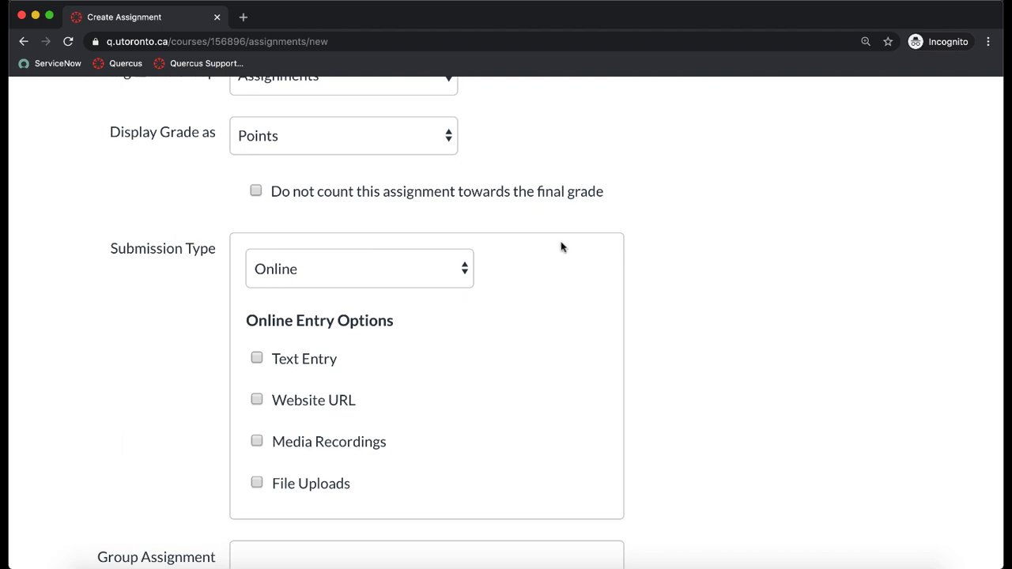
scroll(561, 248, down, 2)
scroll(560, 246, down, 1)
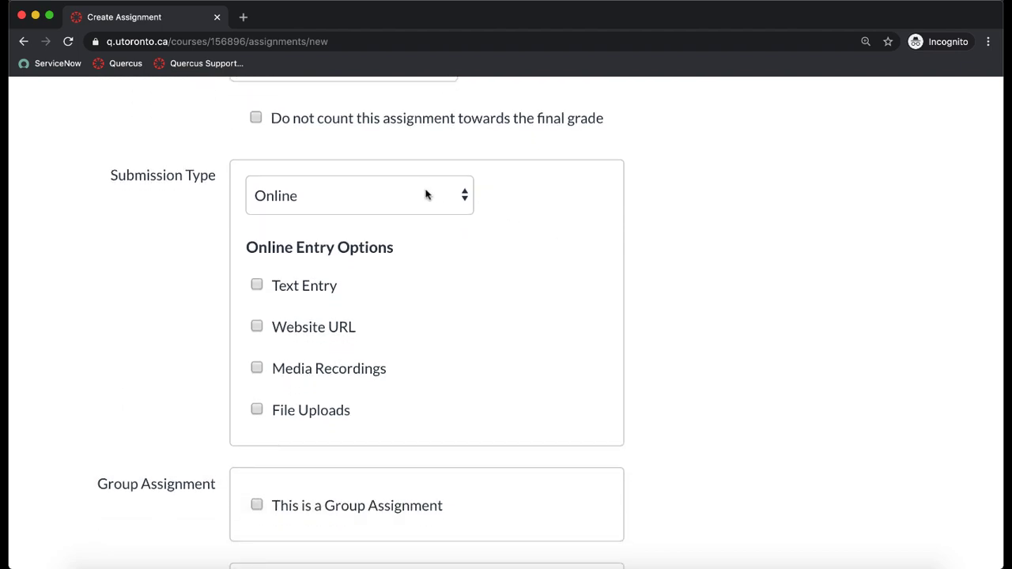
Accept File Uploads restricted to the doc,docx extensions.
click(326, 415)
scroll(326, 413, down, 2)
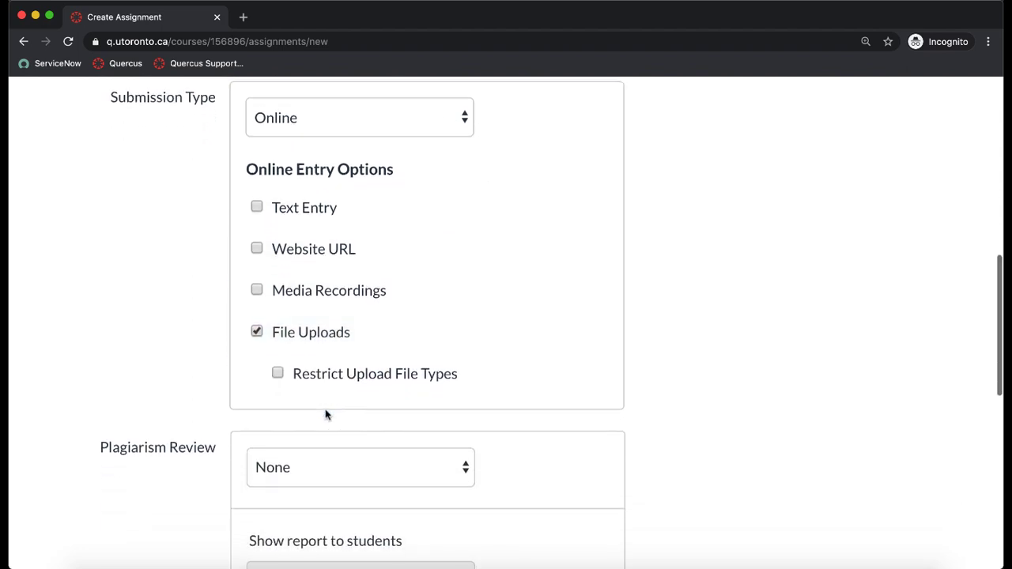
click(357, 381)
scroll(360, 382, down, 1)
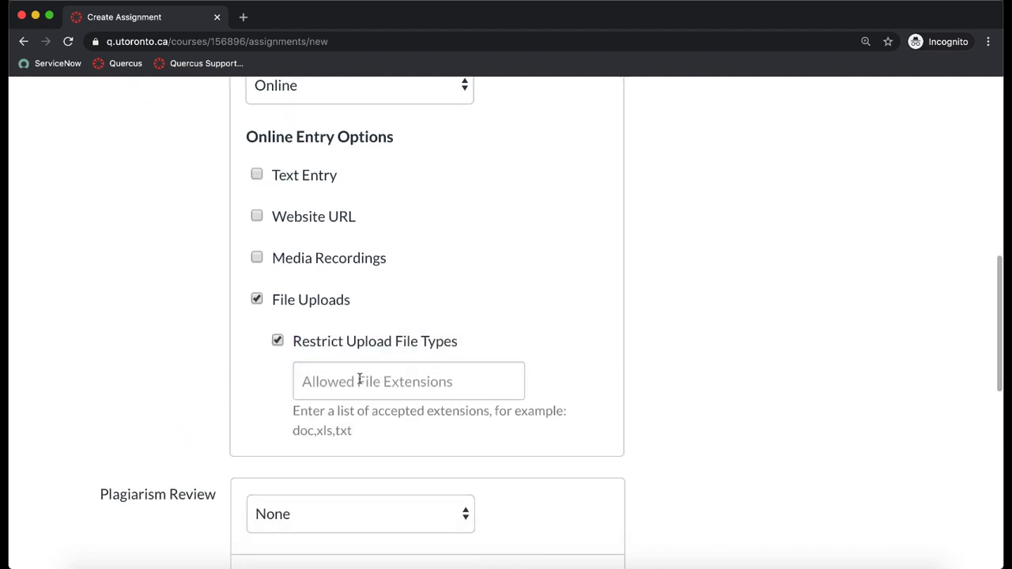
click(361, 382)
text(doc,docx)
scroll(552, 324, down, 3)
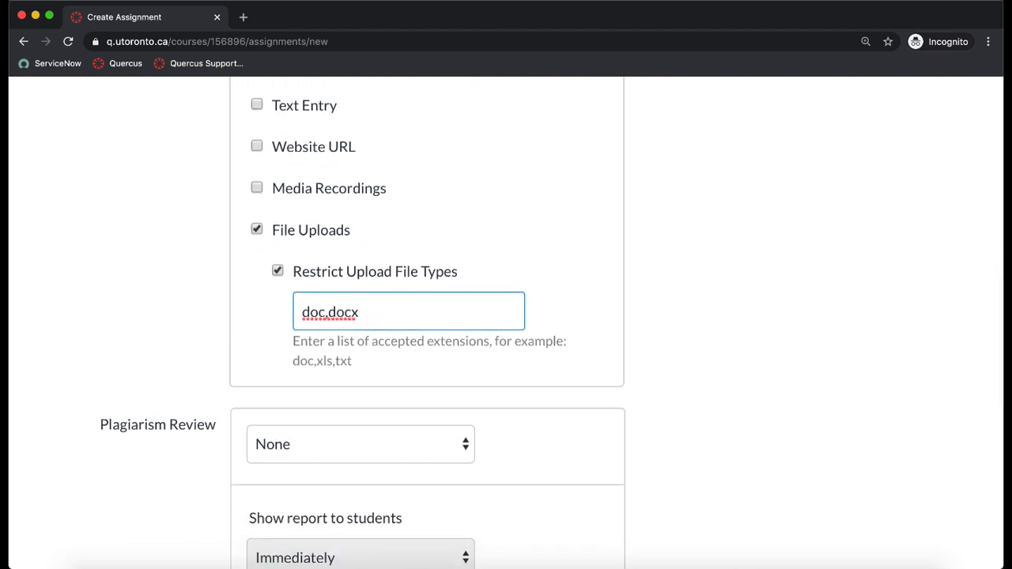
Keep Plagiarism Review set to None.
scroll(326, 267, down, 3)
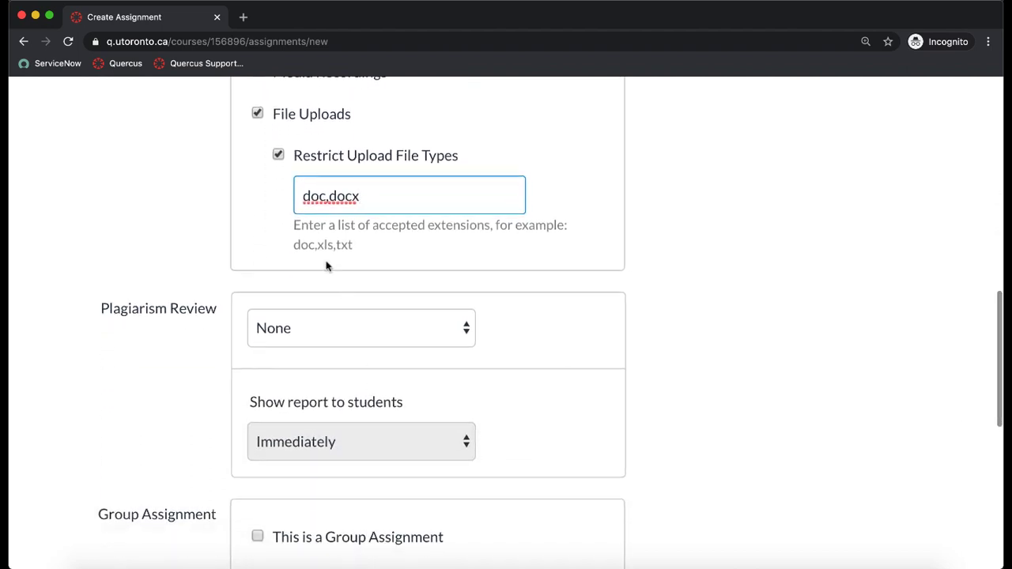
scroll(327, 267, down, 1)
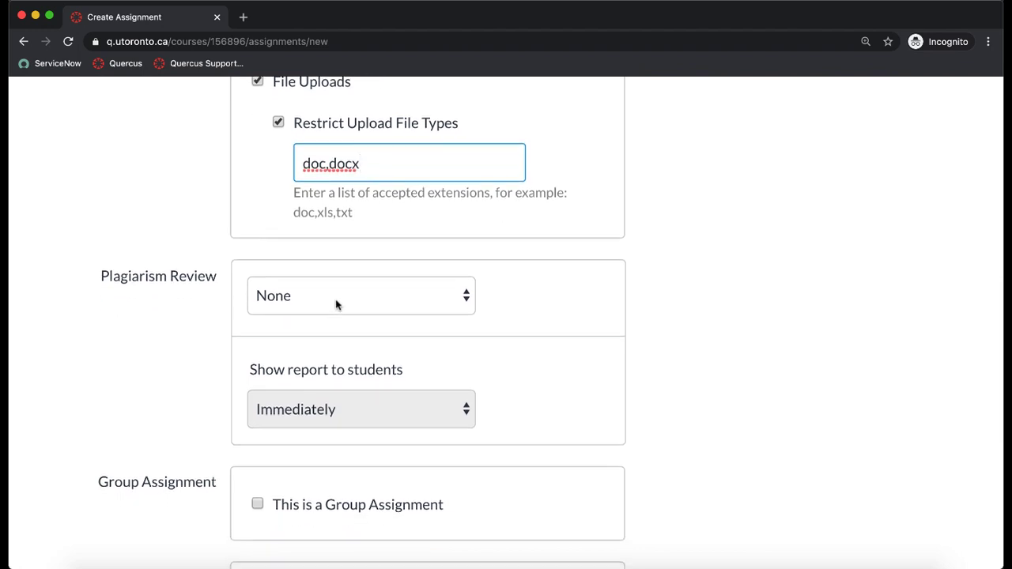
click(336, 305)
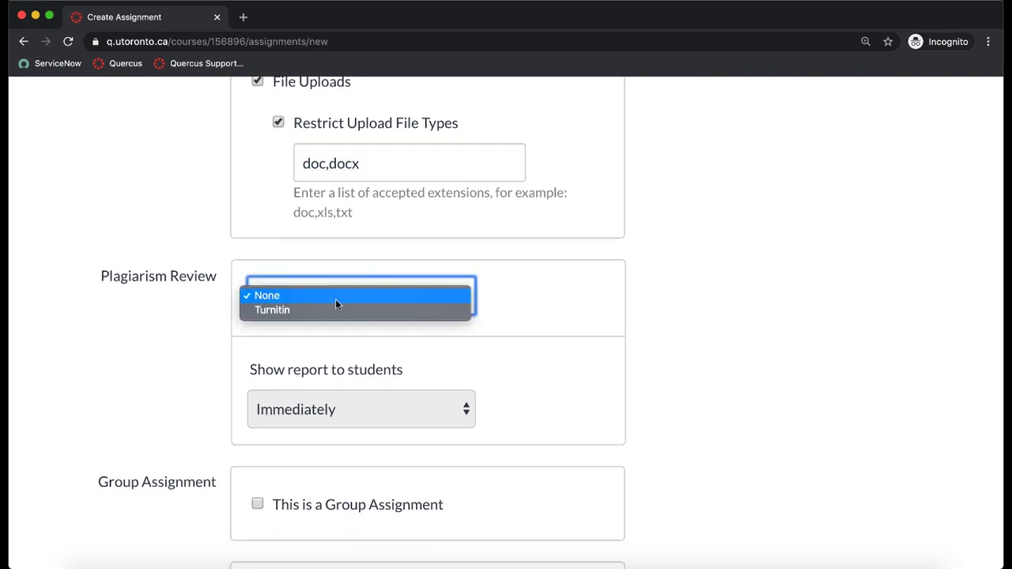
click(335, 300)
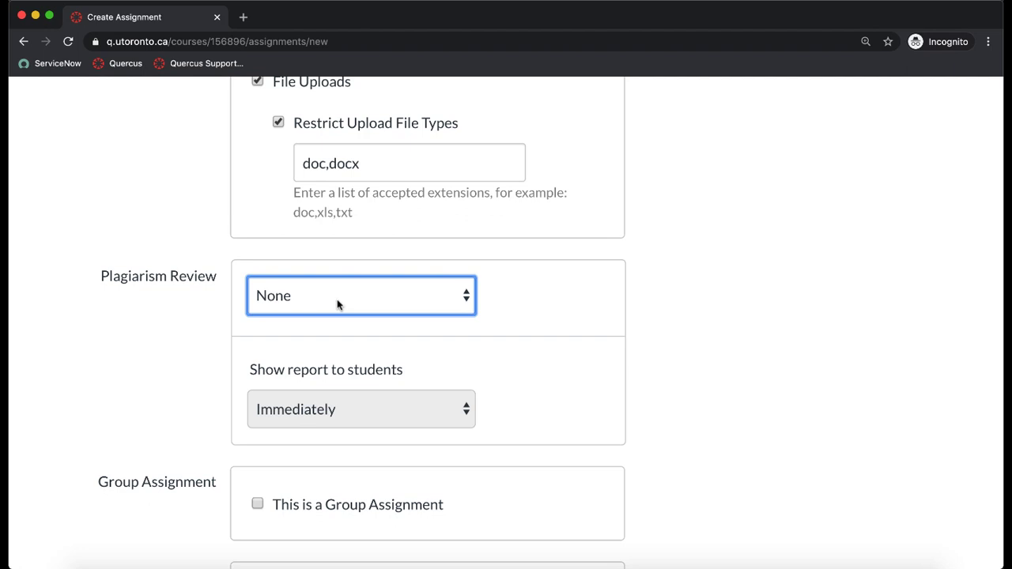
scroll(336, 305, down, 5)
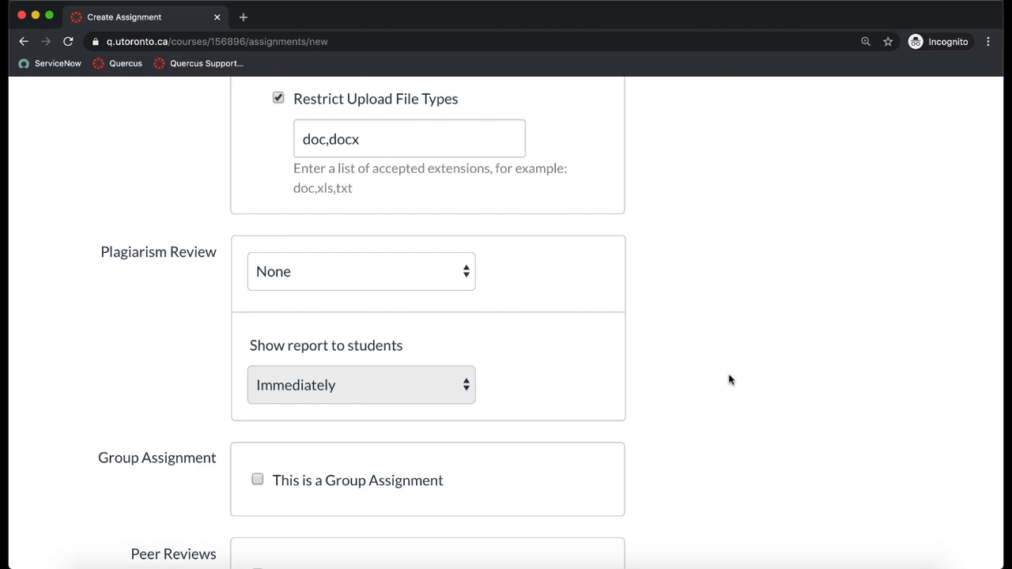
Set Available from to Apr 4, 2020 at 3:00 pm for Everyone.
scroll(730, 380, down, 10)
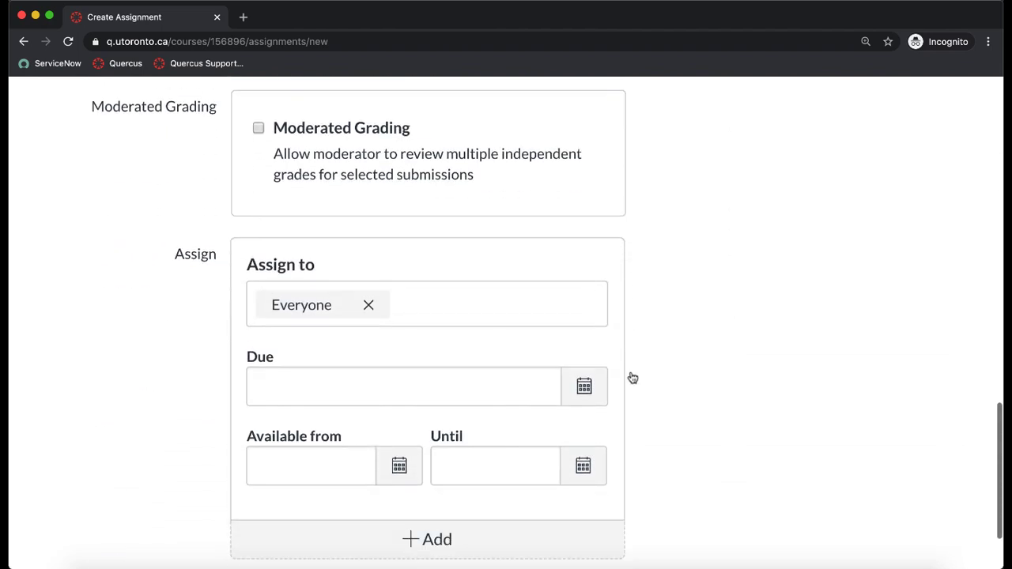
scroll(419, 439, down, 1)
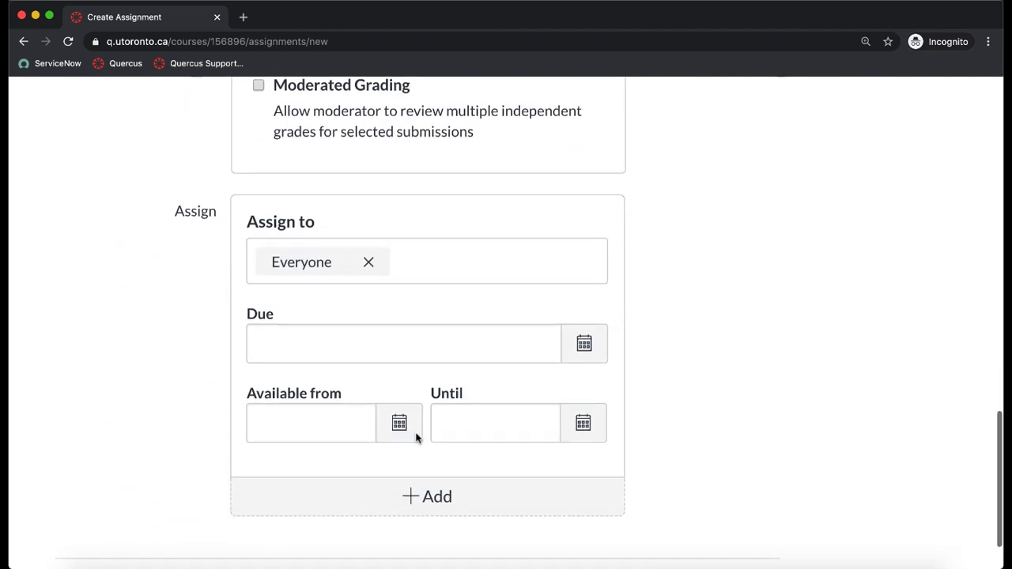
click(342, 427)
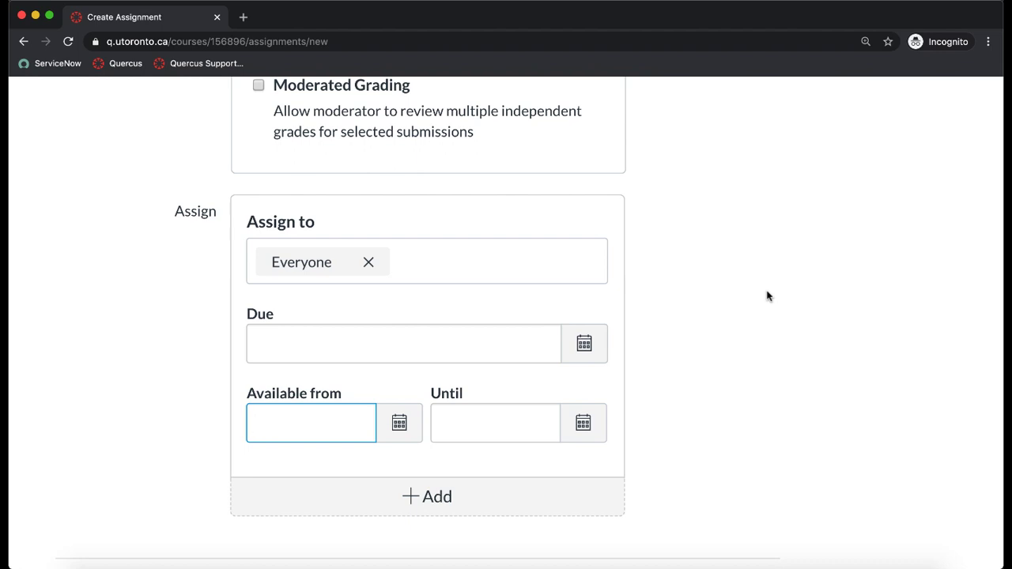
click(527, 344)
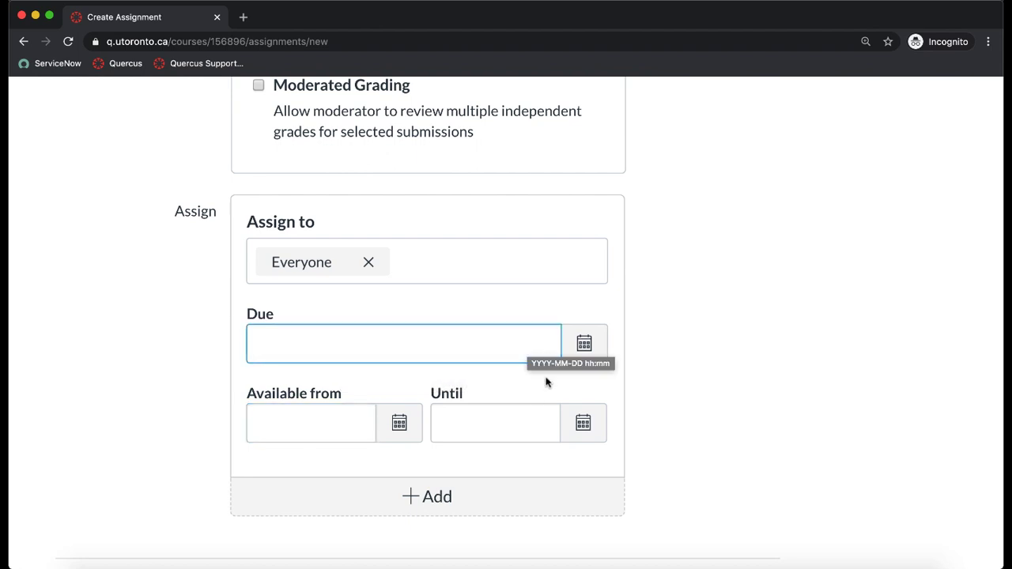
click(520, 422)
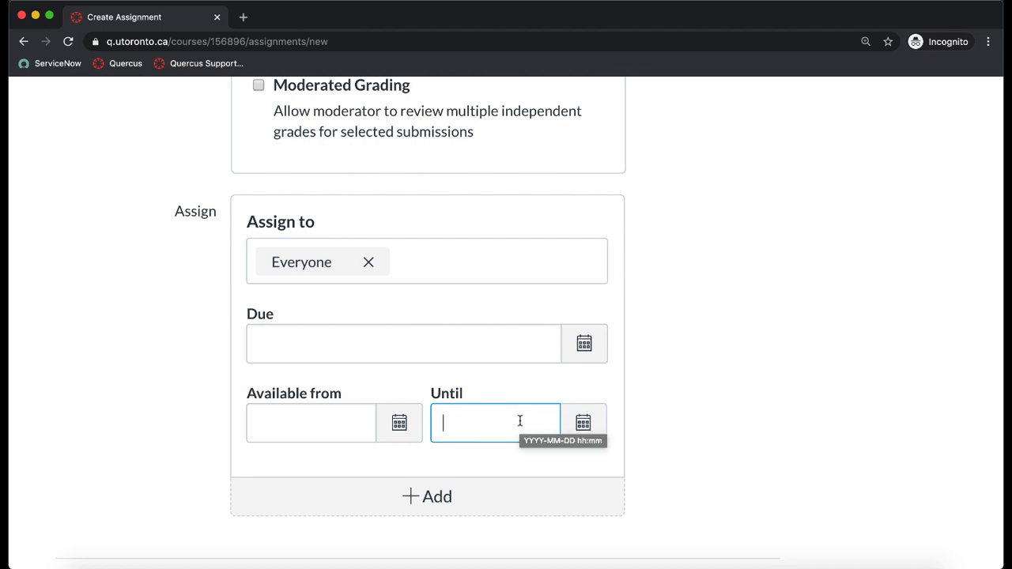
click(399, 426)
click(477, 166)
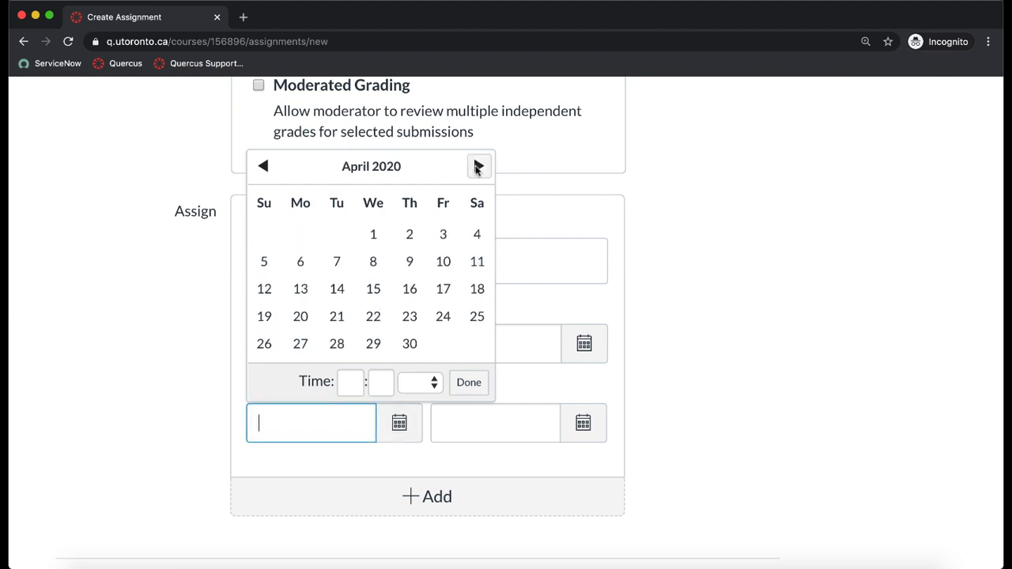
click(477, 234)
click(351, 382)
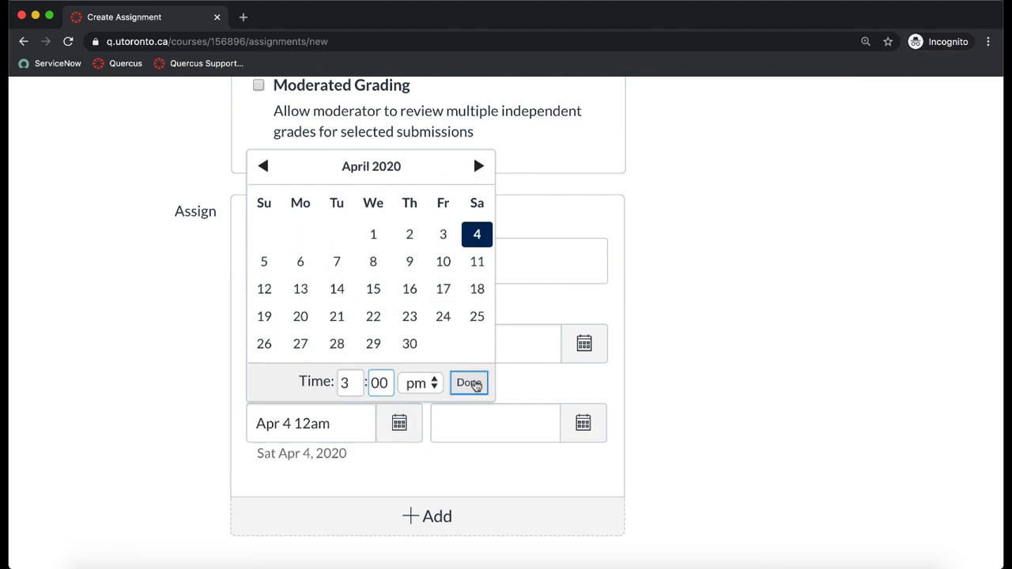
text(3p)
click(473, 384)
Set Until to Apr 4, 2020 at 6:00 pm.
click(582, 421)
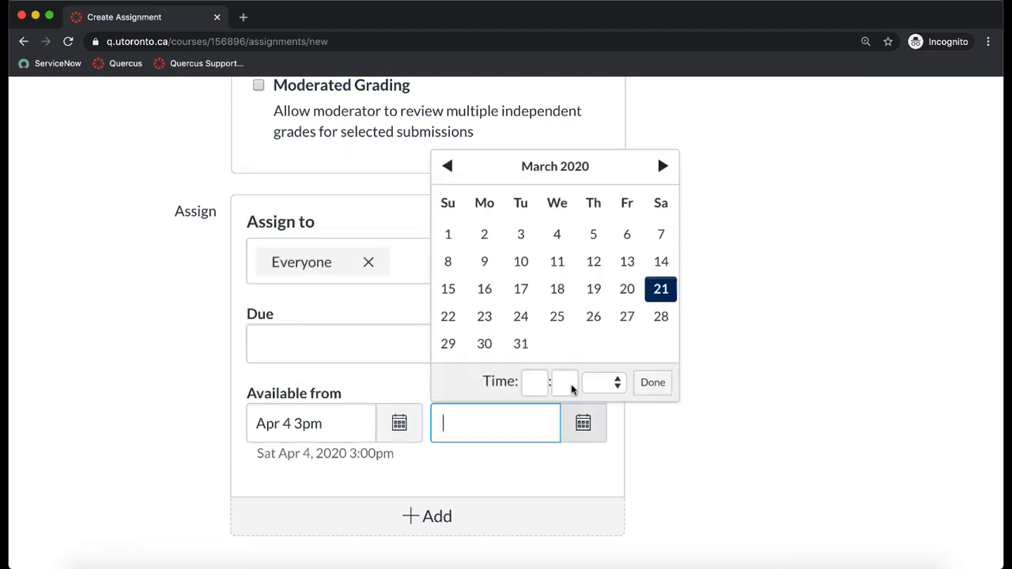
click(662, 166)
click(661, 234)
click(653, 383)
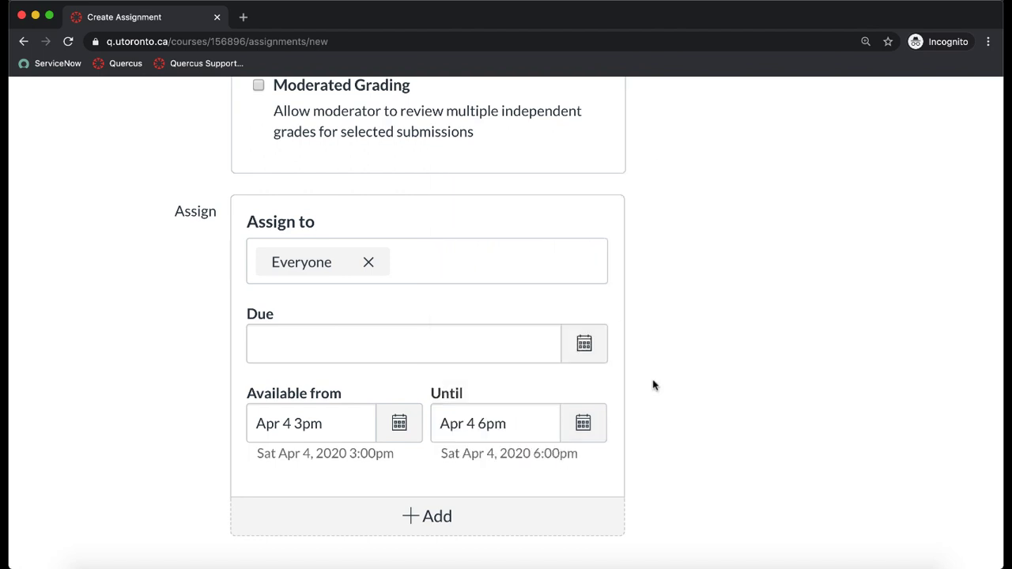
scroll(653, 385, down, 2)
scroll(654, 385, down, 2)
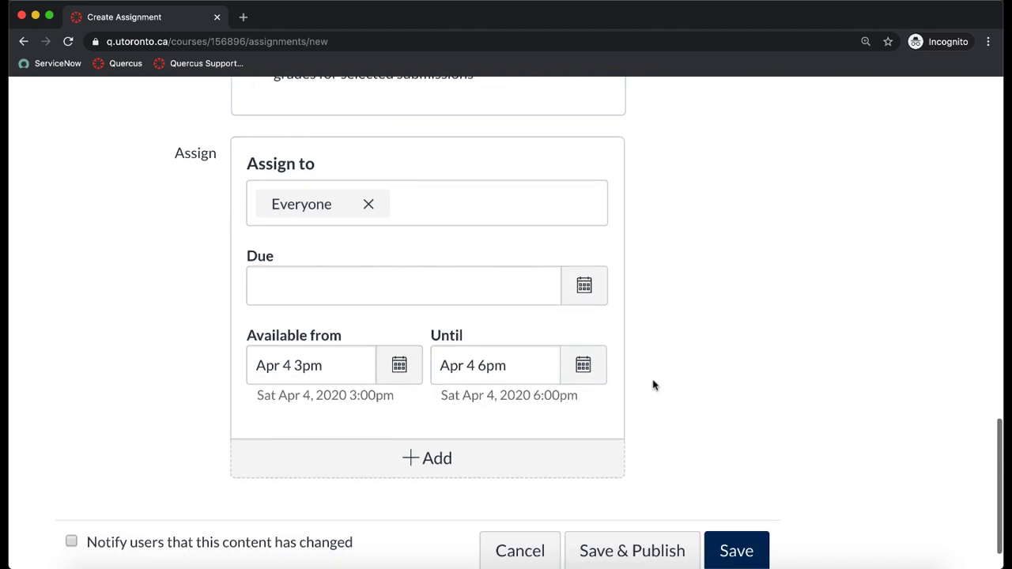
scroll(625, 387, down, 1)
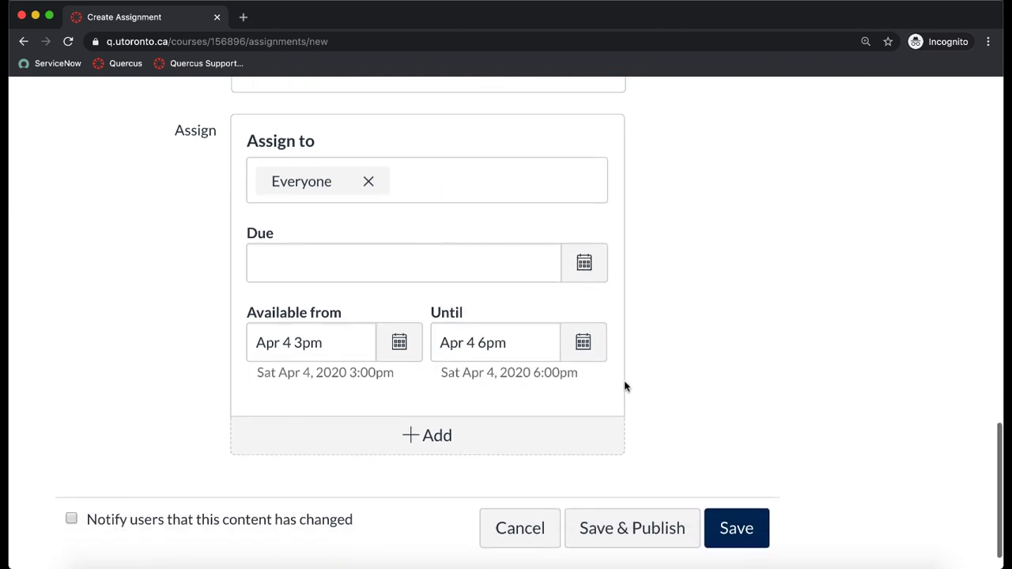
Add a second set of dates assigned to one specific student.
click(424, 437)
scroll(423, 434, down, 5)
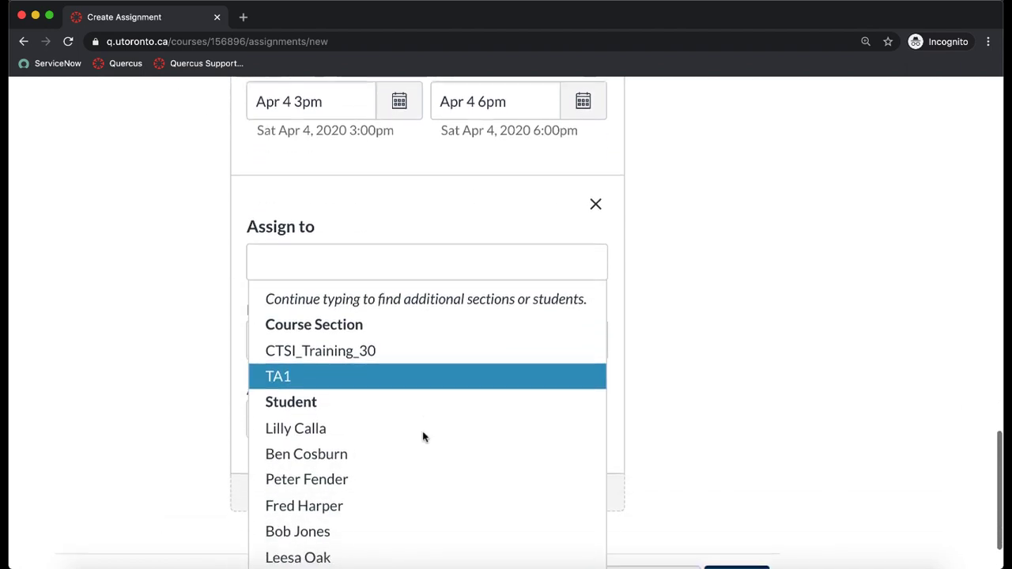
scroll(454, 435, down, 2)
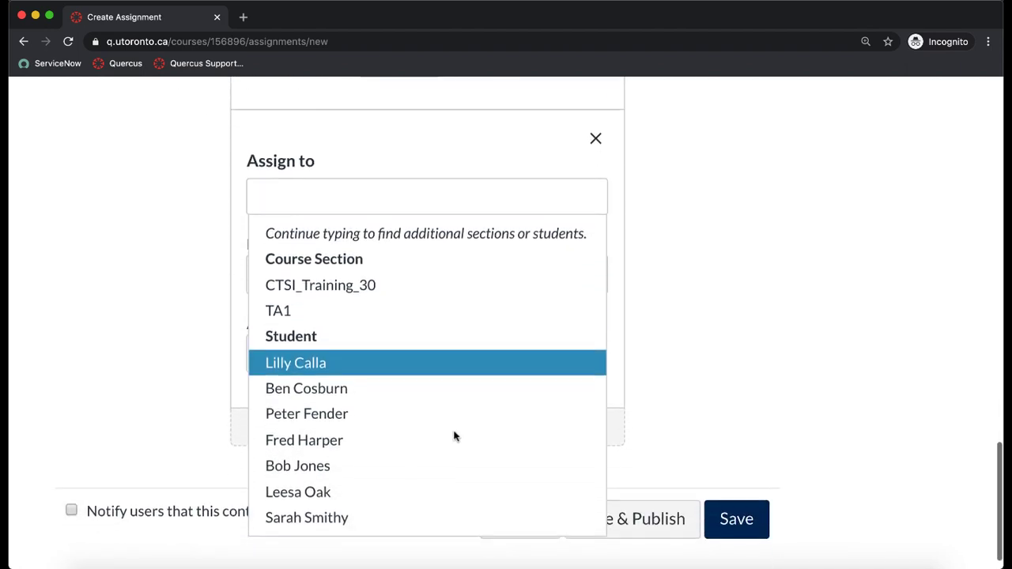
click(366, 498)
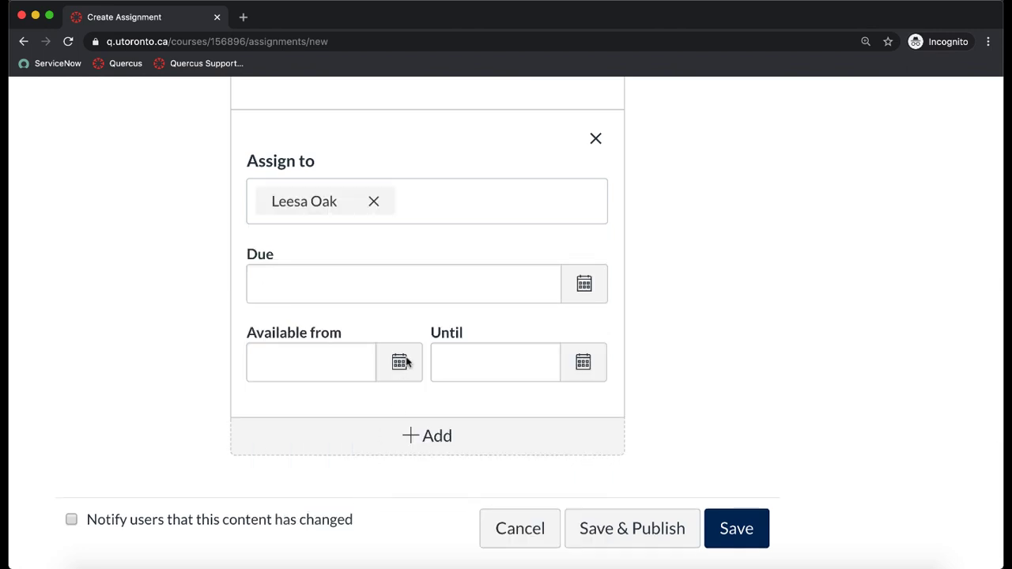
click(187, 377)
Give that student availability Apr 4 from 3:00 pm to 7:00 pm, then Save & Publish.
click(399, 362)
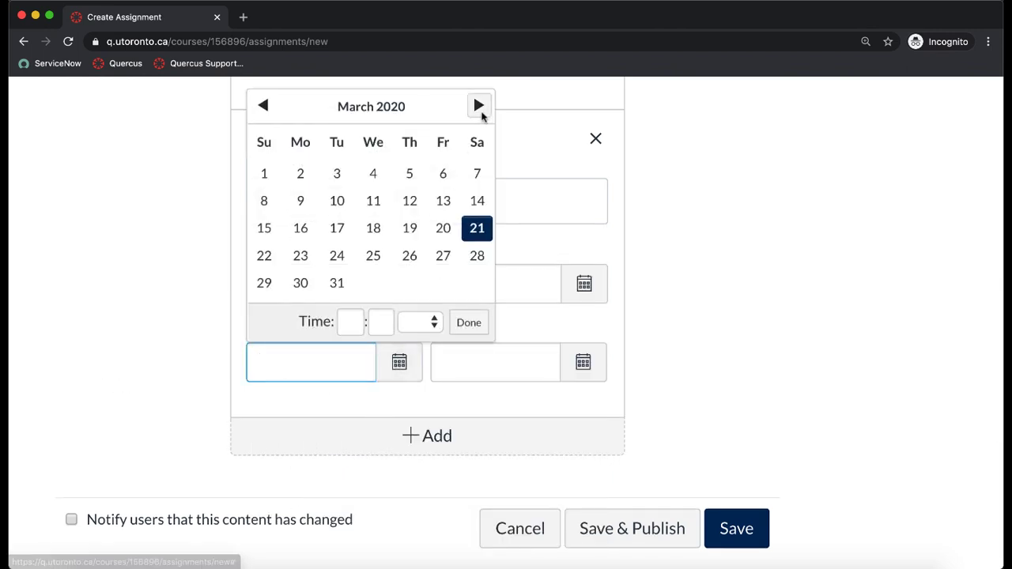
click(479, 105)
click(477, 173)
click(352, 322)
text(3)
key(Tab)
text(00)
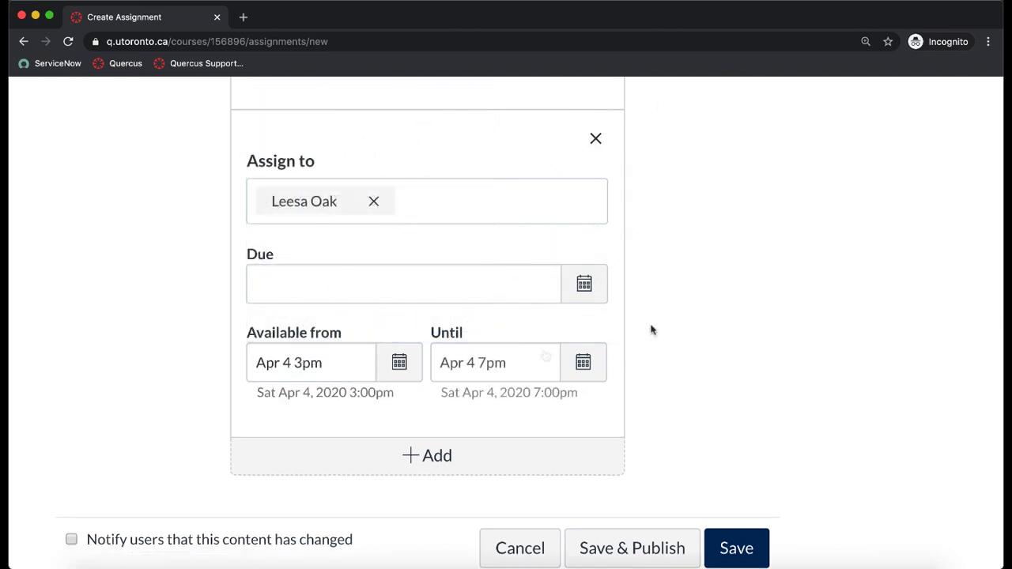
scroll(652, 330, down, 1)
click(617, 500)
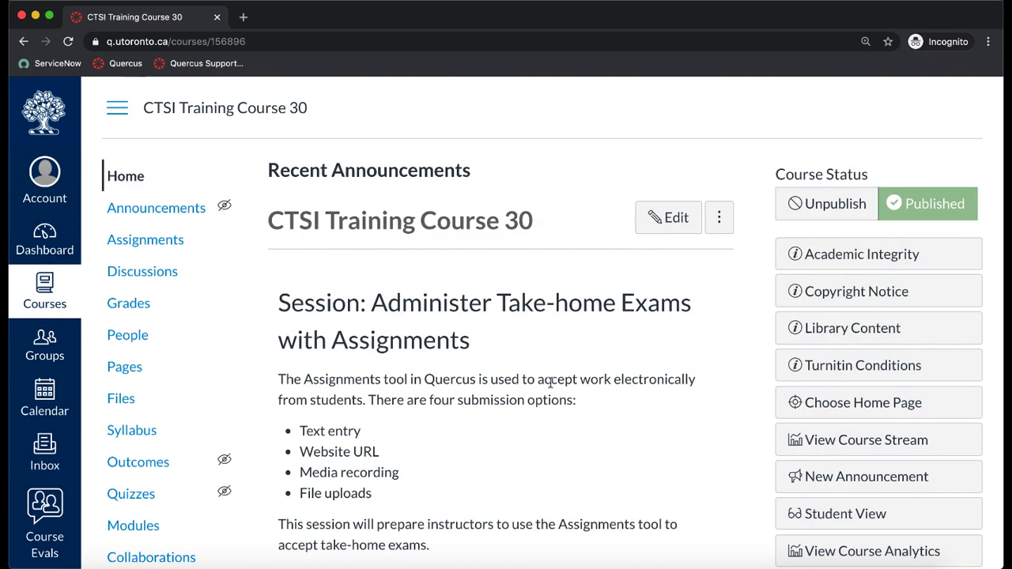
In Student View, check Take-home exam is locked until Apr 4, 3pm, then leave Student View.
scroll(551, 382, down, 1)
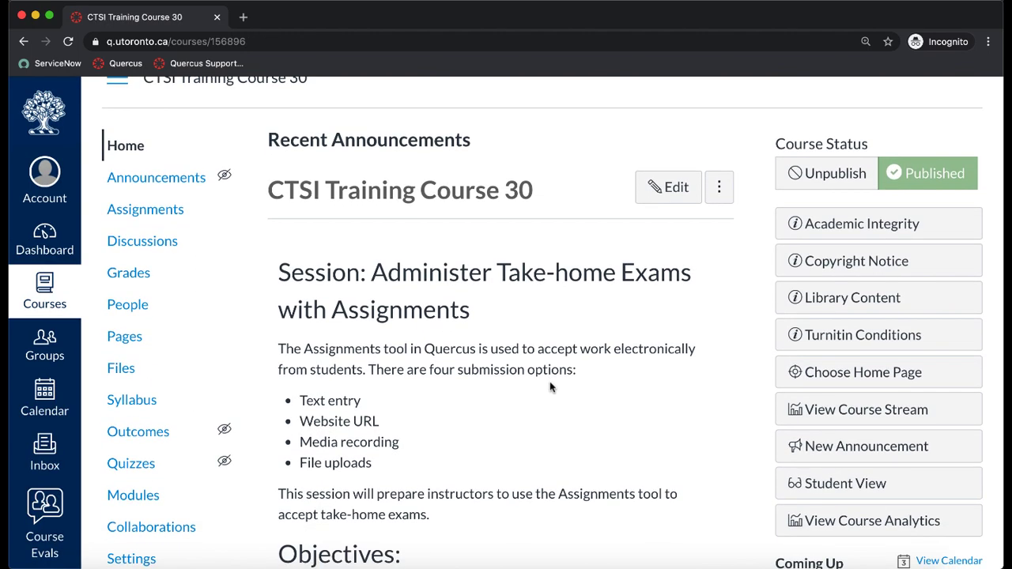
click(858, 478)
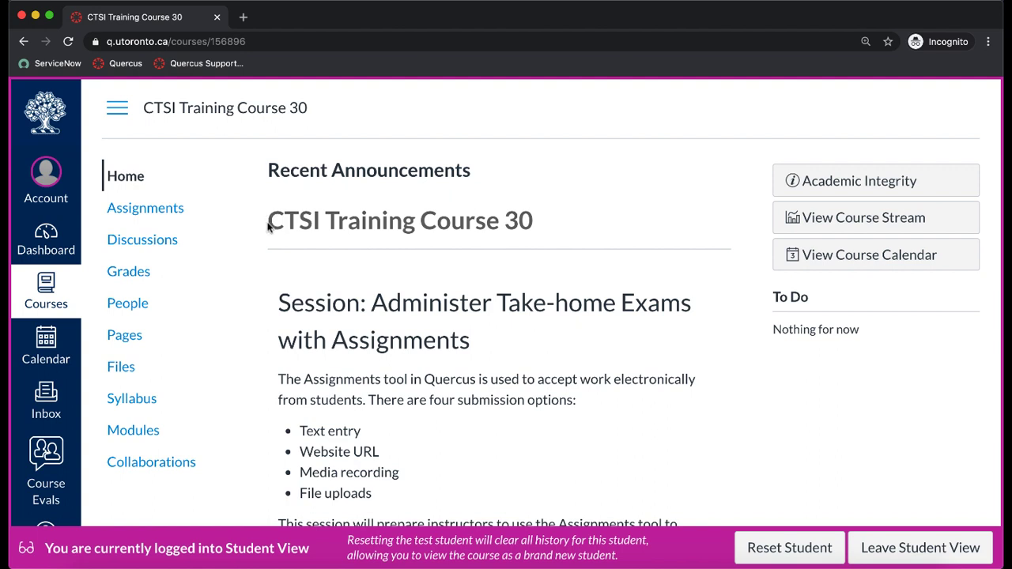
click(180, 215)
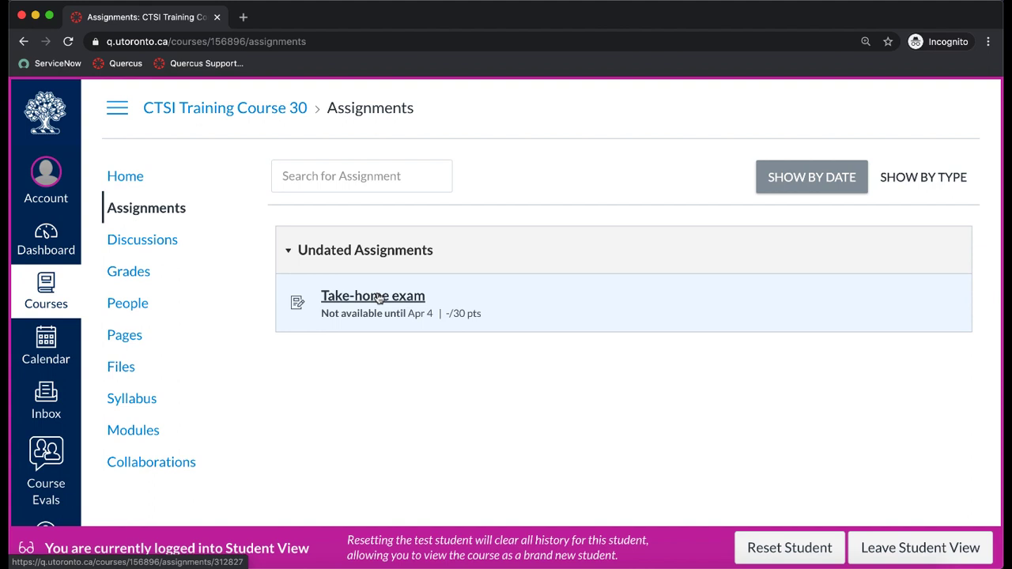
click(379, 296)
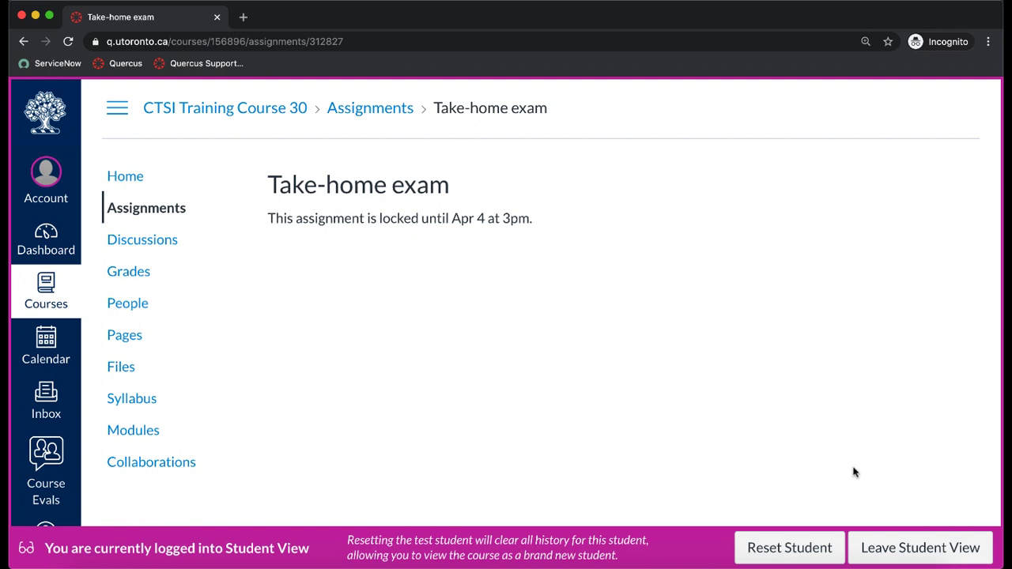
click(920, 548)
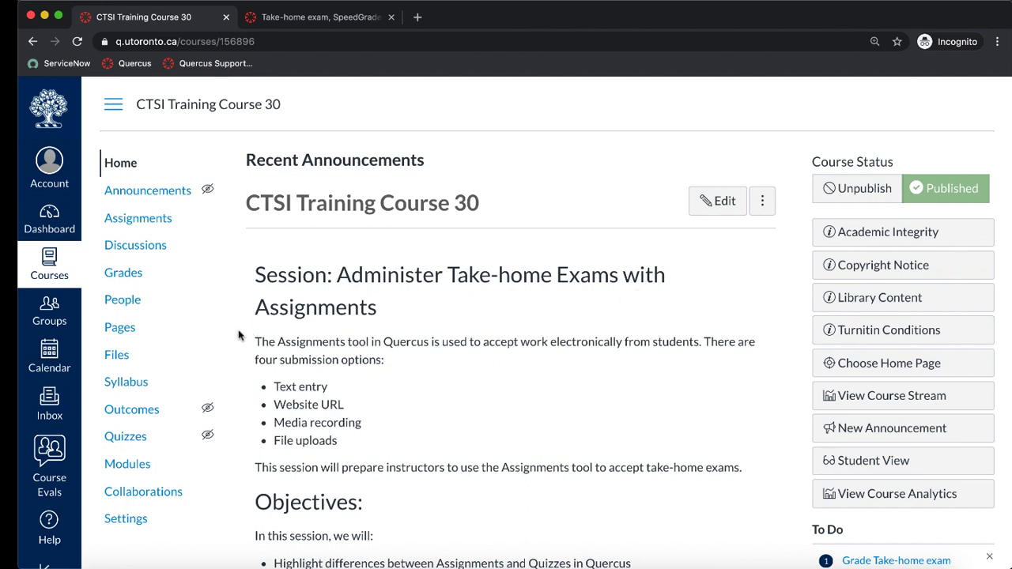
Set the Take-home exam column's Grade Posting Policy to Manually in the gradebook.
click(127, 273)
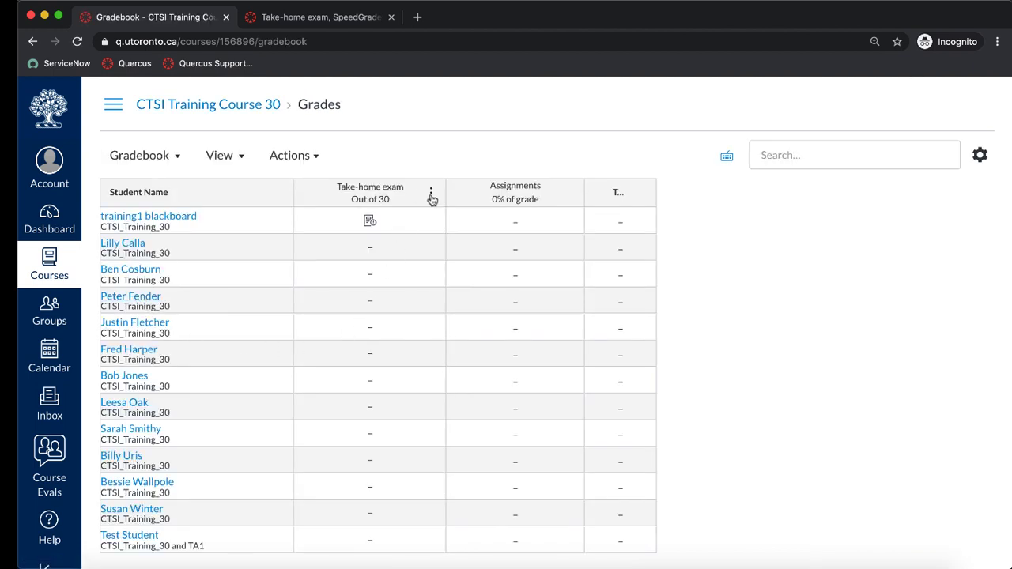
click(431, 195)
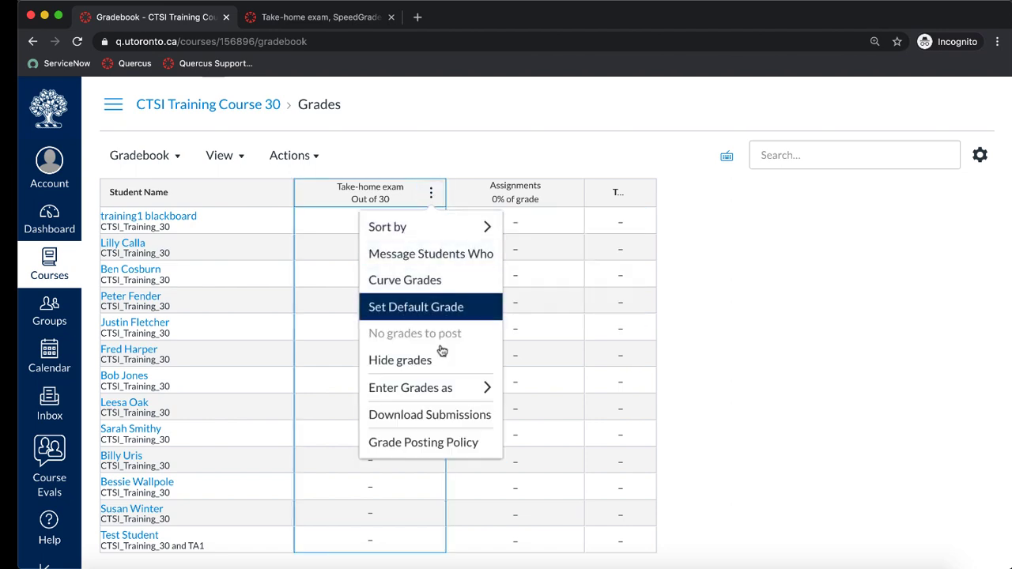
click(427, 441)
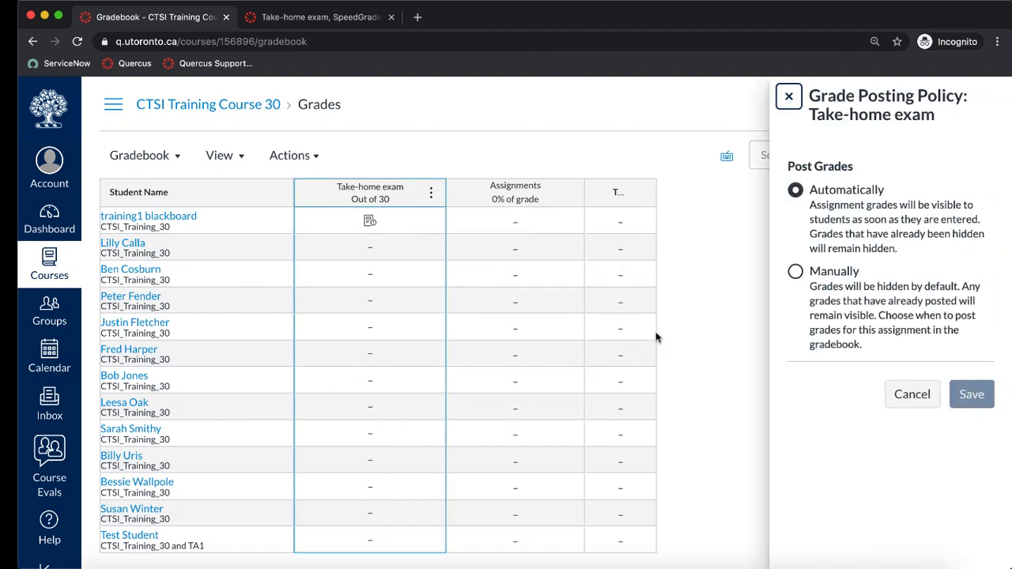
click(795, 271)
scroll(830, 326, down, 3)
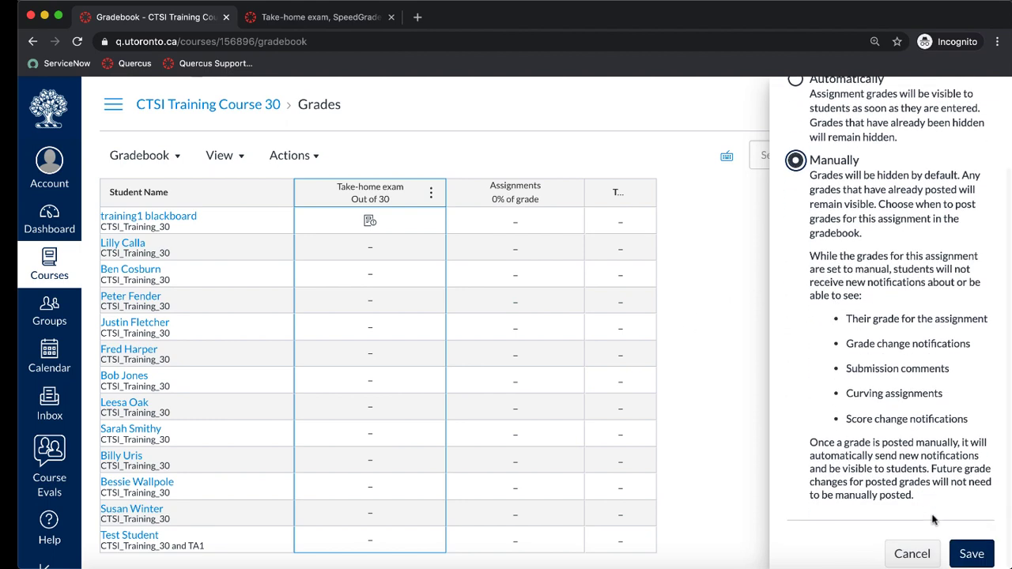
click(967, 555)
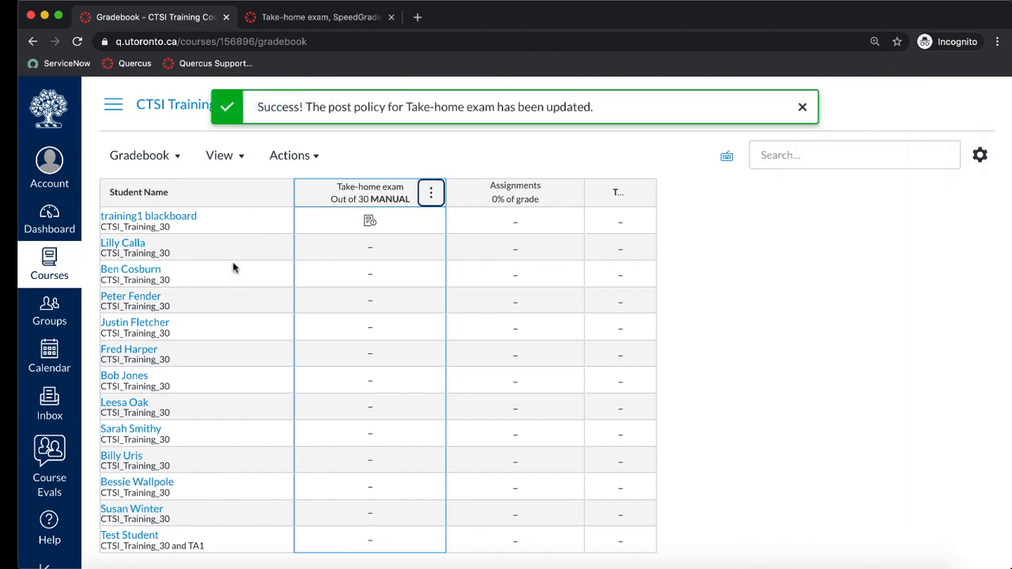
click(177, 114)
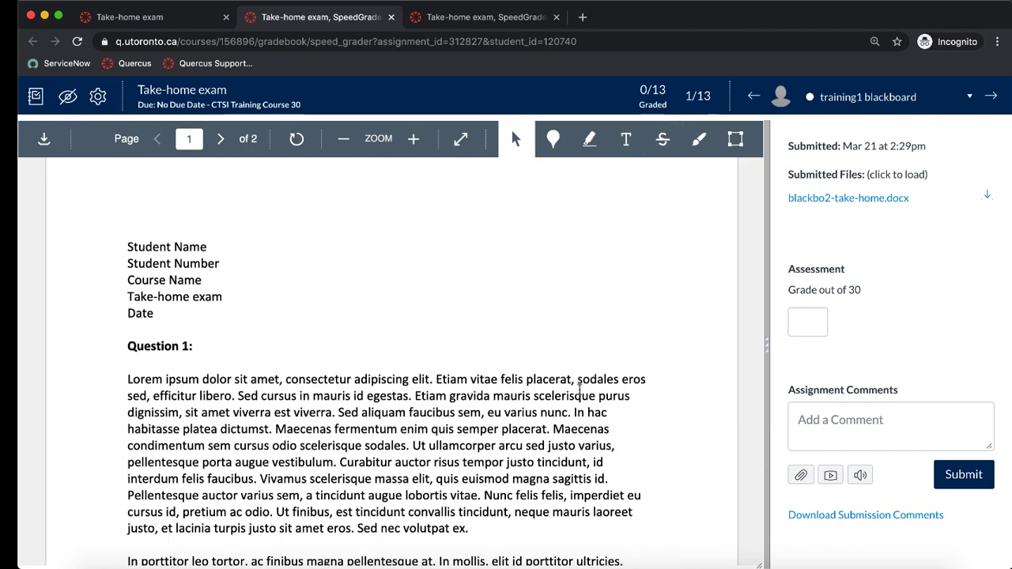
Grade the first submission 26 out of 30 and submit the comment 'Comments here...'.
scroll(580, 389, down, 5)
scroll(580, 389, down, 5)
click(803, 326)
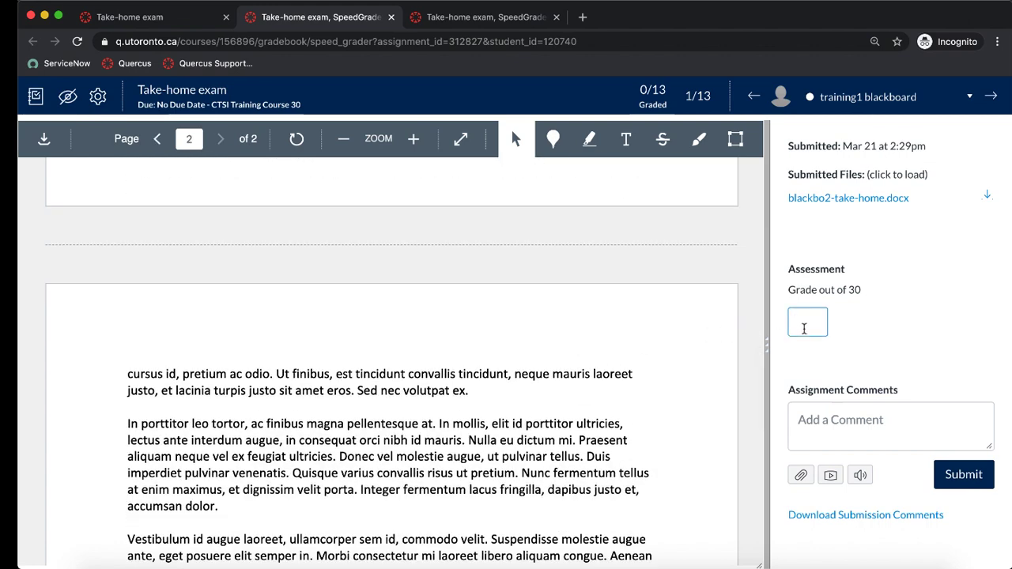
text(26)
click(811, 409)
text(Comments here...)
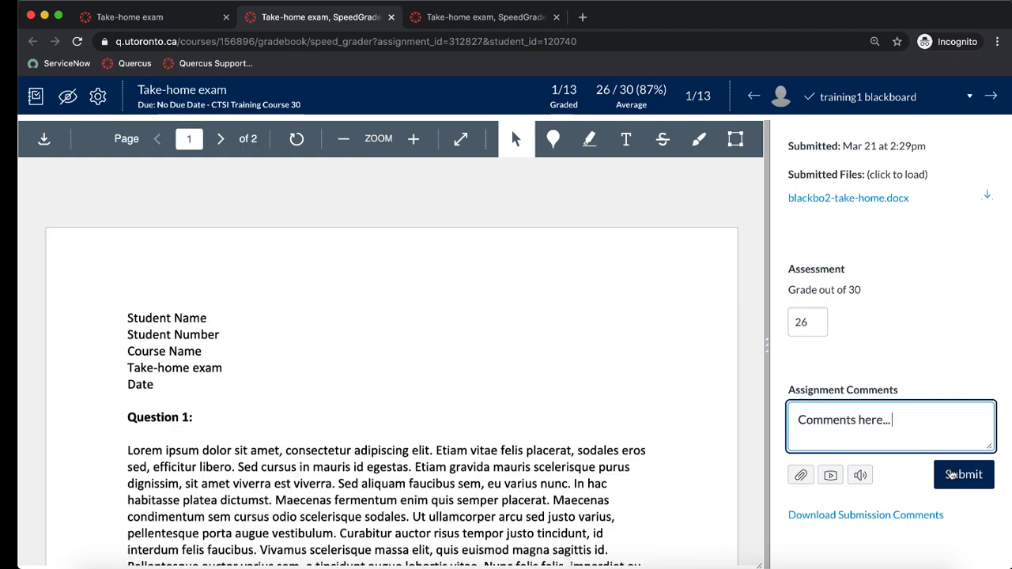
click(951, 475)
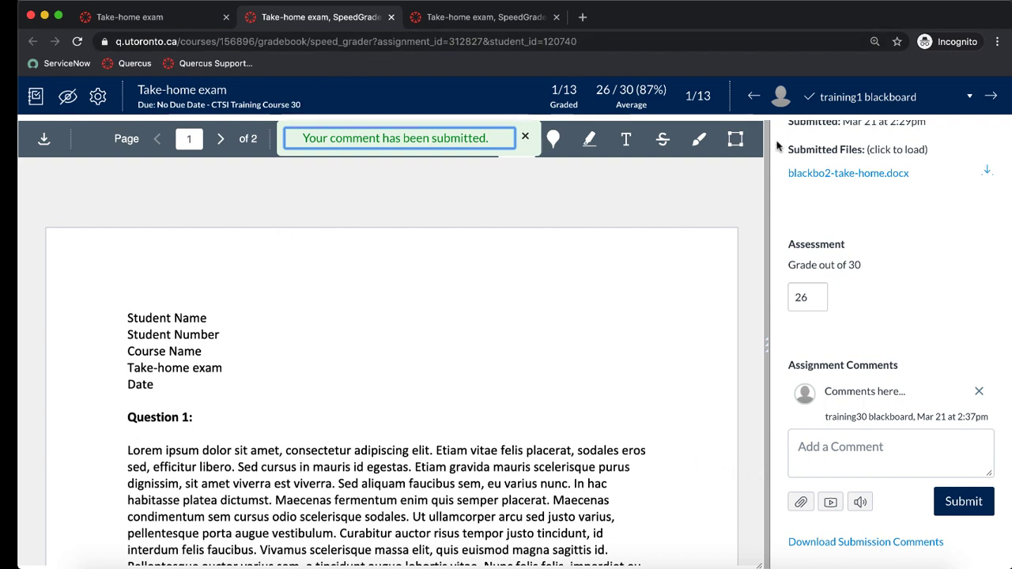
Close the SpeedGrader tab and go to the course Grades page.
click(391, 16)
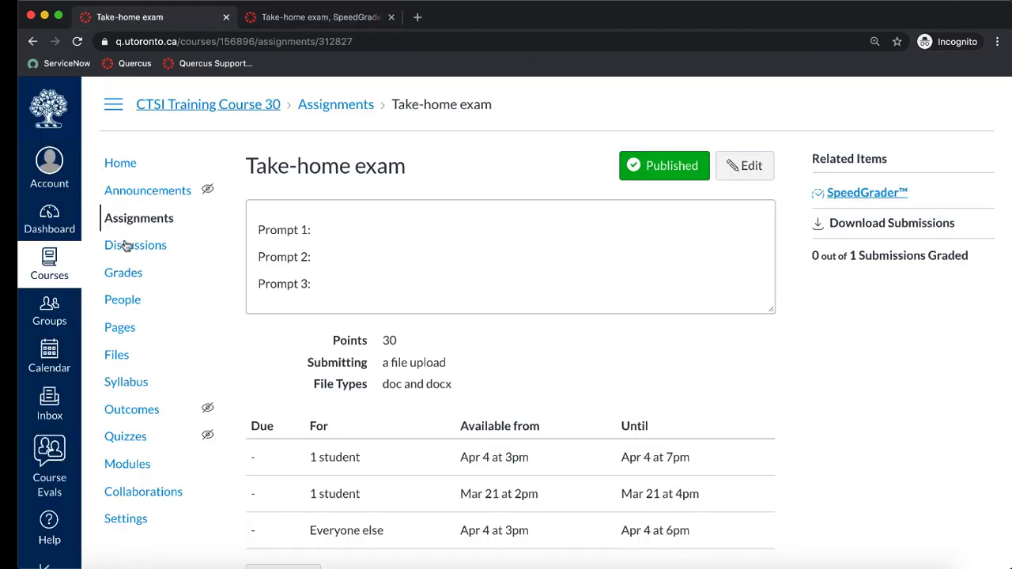
click(117, 273)
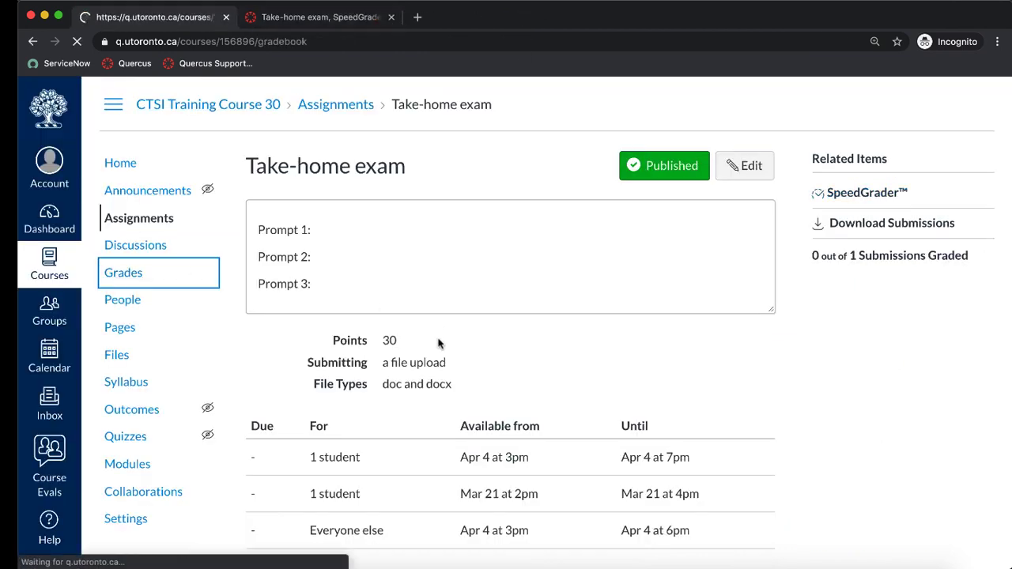